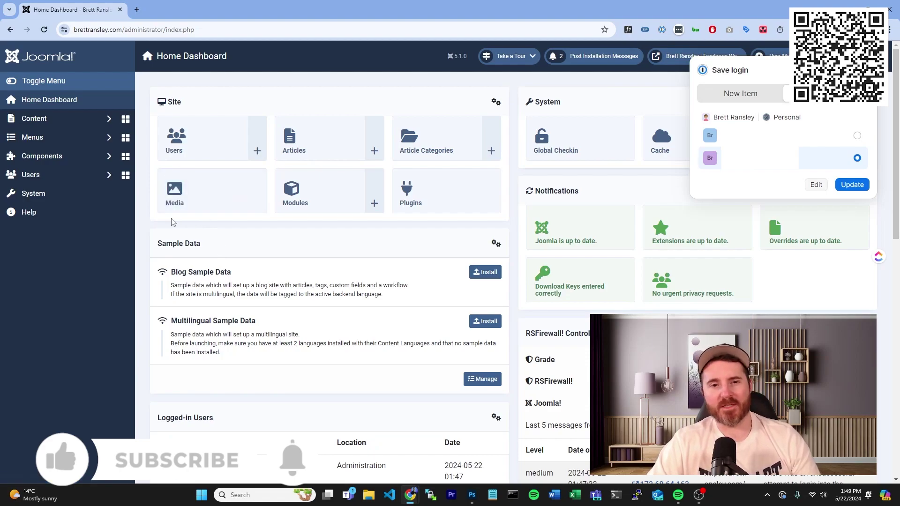
- Go to System > Install > Extensions and view the Install from Folder and Install from URL options
{"action": "left_click", "coordinate": [71, 195]}
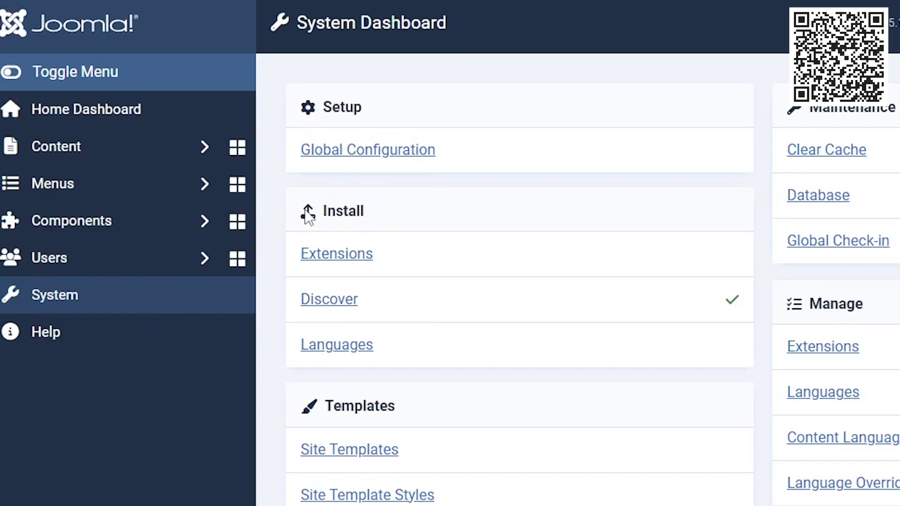
{"action": "left_click_drag", "start_coordinate": [173, 141], "coordinate": [244, 214]}
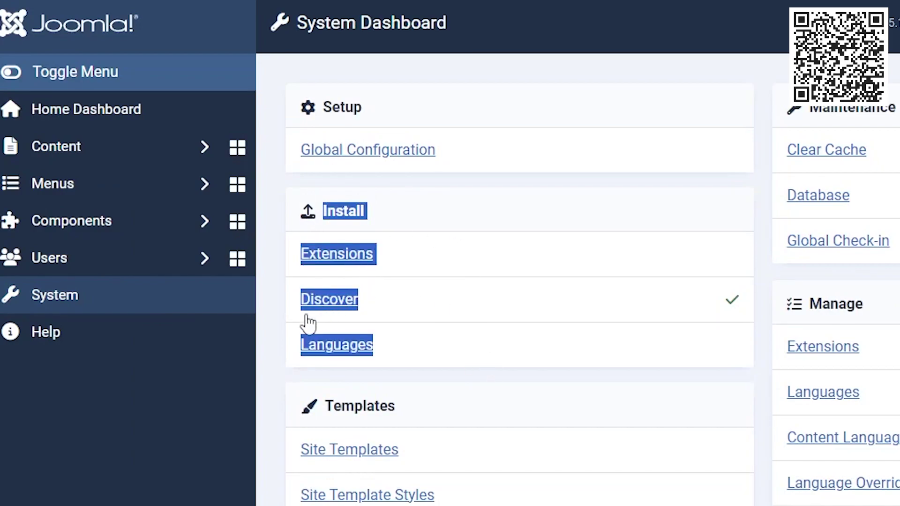
{"action": "left_click", "coordinate": [281, 337]}
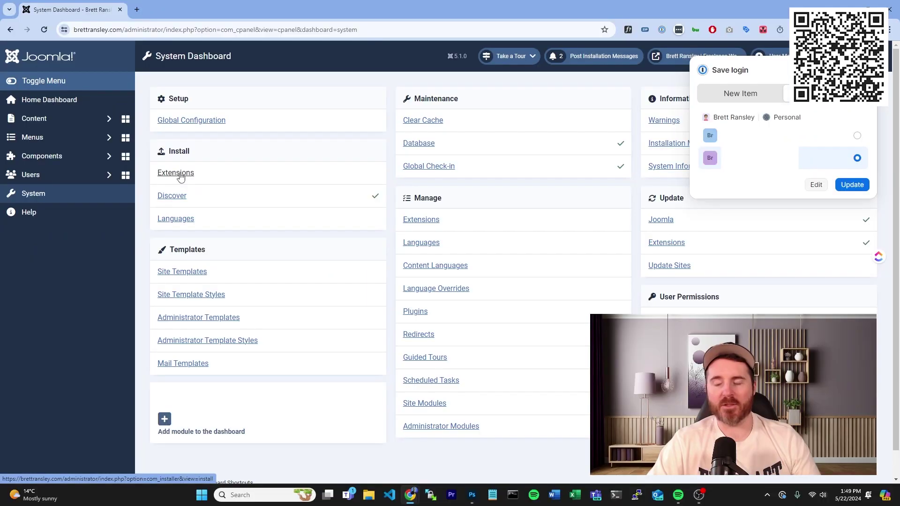
{"action": "left_click", "coordinate": [349, 260]}
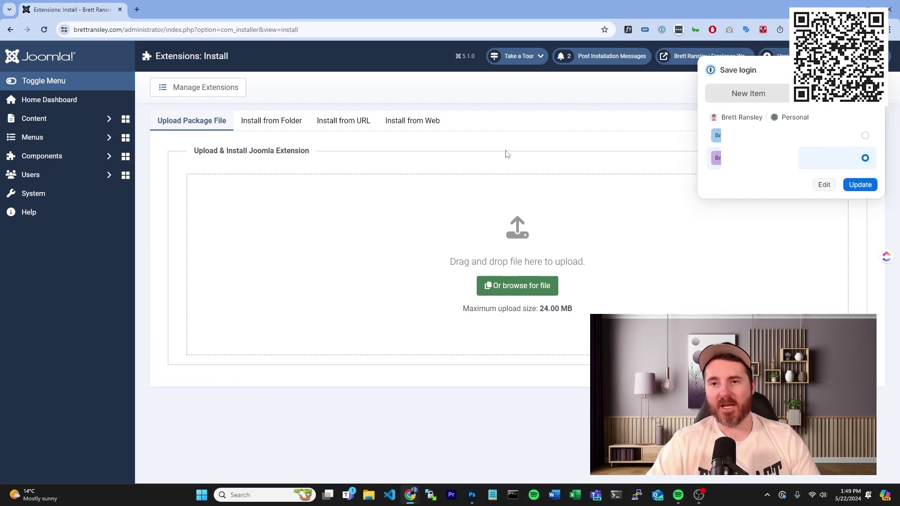
{"action": "left_click", "coordinate": [263, 129]}
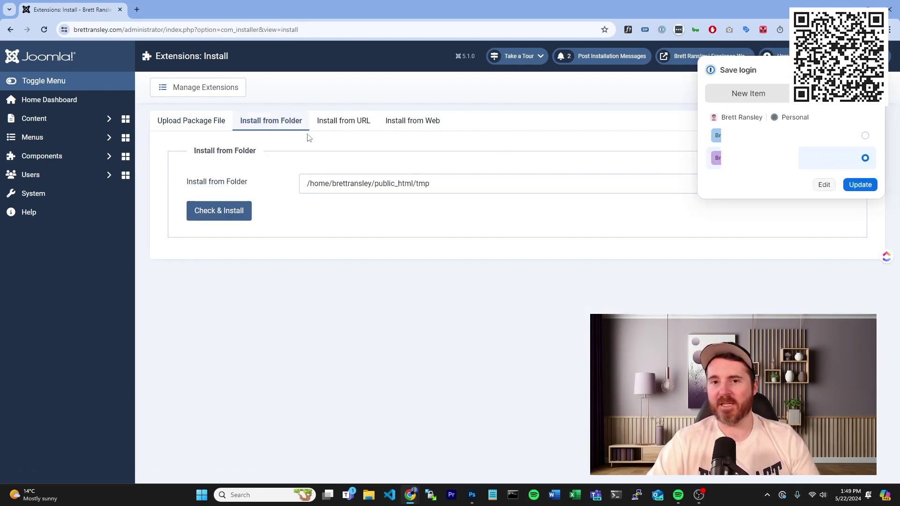
{"action": "left_click", "coordinate": [346, 130]}
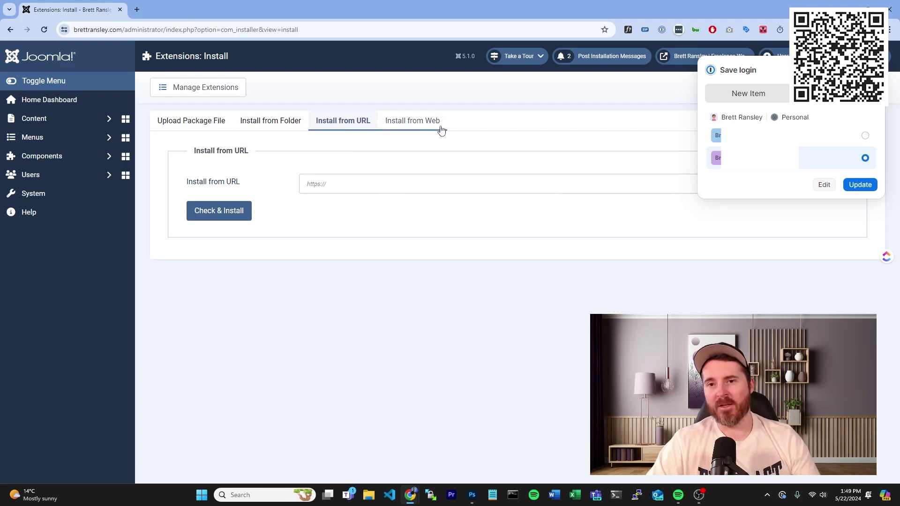
- Load the Install from Web catalogue and open the Akeeba Backup listing (1112 reviews) in a new tab
{"action": "left_click", "coordinate": [429, 133]}
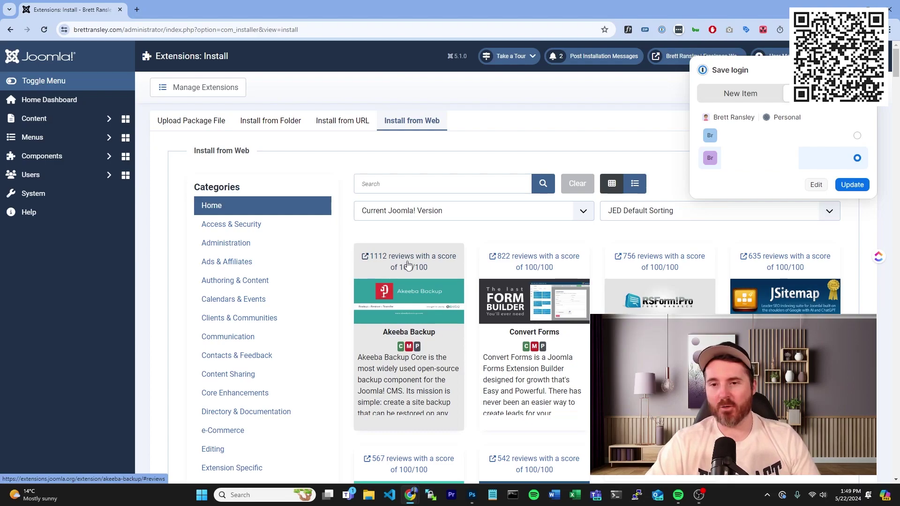
{"action": "left_click", "coordinate": [408, 265]}
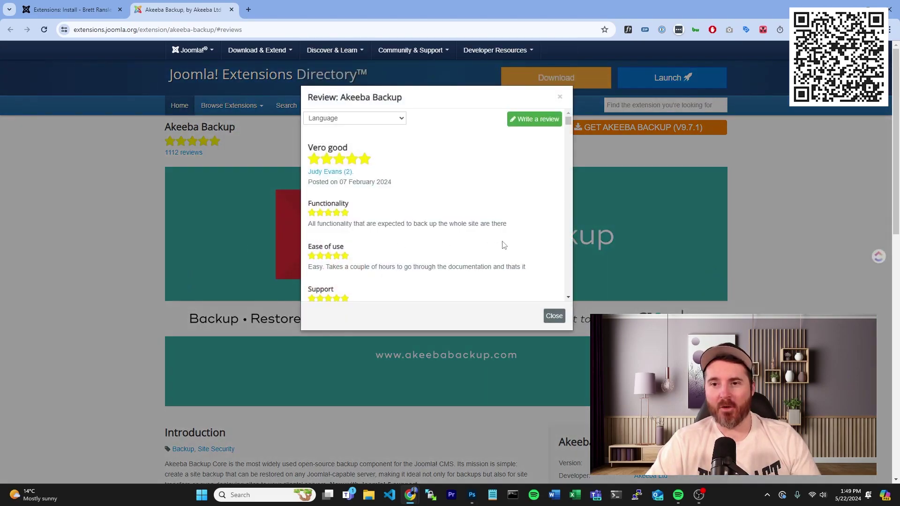
- Download the Akeeba Backup 9.9.3 core package for Joomla 4 & 5 from the Akeeba download page
{"action": "left_click", "coordinate": [657, 133]}
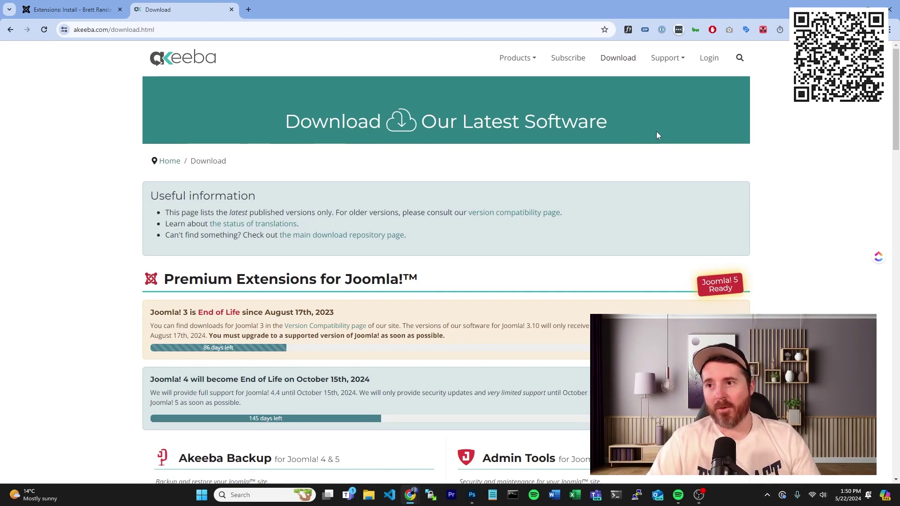
{"action": "scroll", "coordinate": [426, 255], "scroll_direction": "down", "scroll_amount": 5}
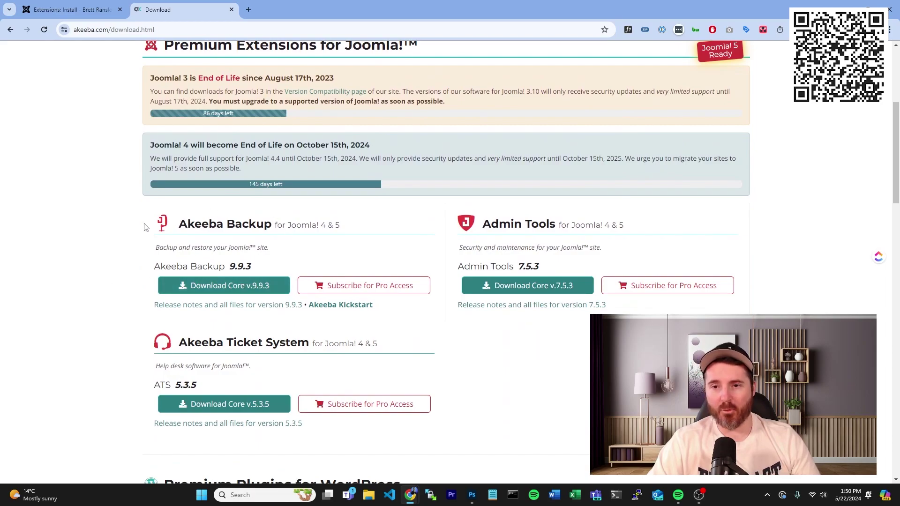
{"action": "left_click_drag", "start_coordinate": [281, 226], "coordinate": [340, 228]}
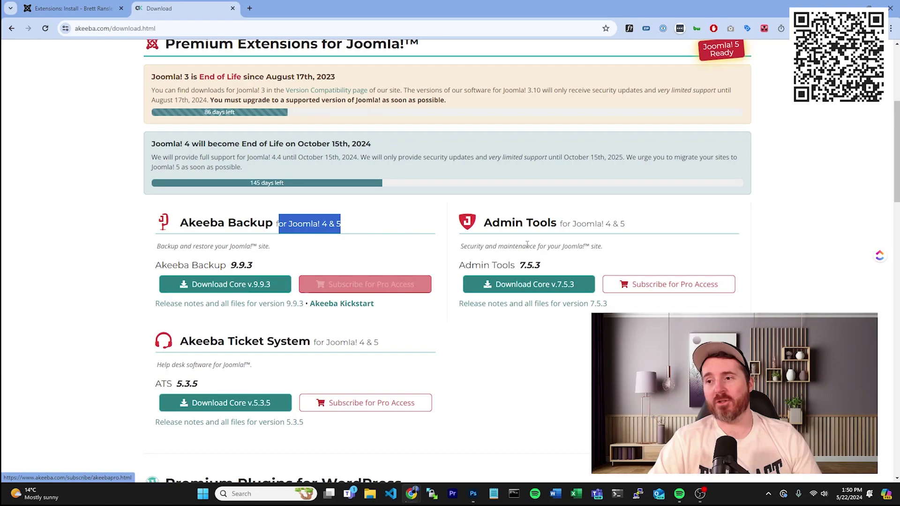
{"action": "scroll", "coordinate": [581, 213], "scroll_direction": "up", "scroll_amount": 2}
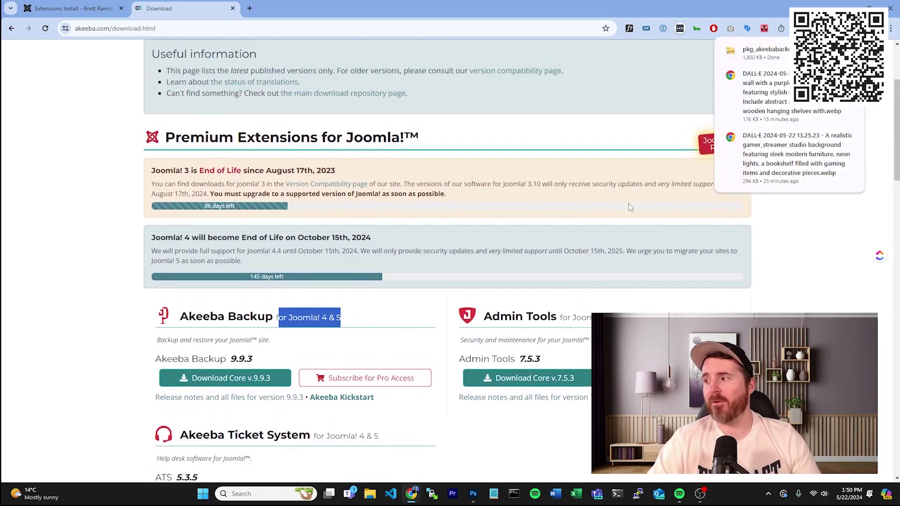
{"action": "scroll", "coordinate": [626, 224], "scroll_direction": "up", "scroll_amount": 2}
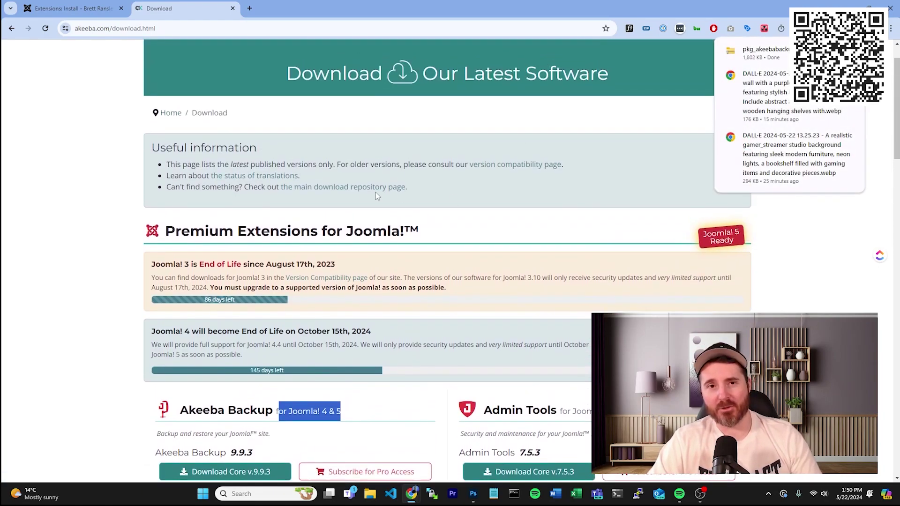
- Back in Joomla, upload pkg_akeebabackup-9.9.3-core.zip from Chrome's downloads to the Upload Package File drop zone
{"action": "left_click", "coordinate": [75, 9]}
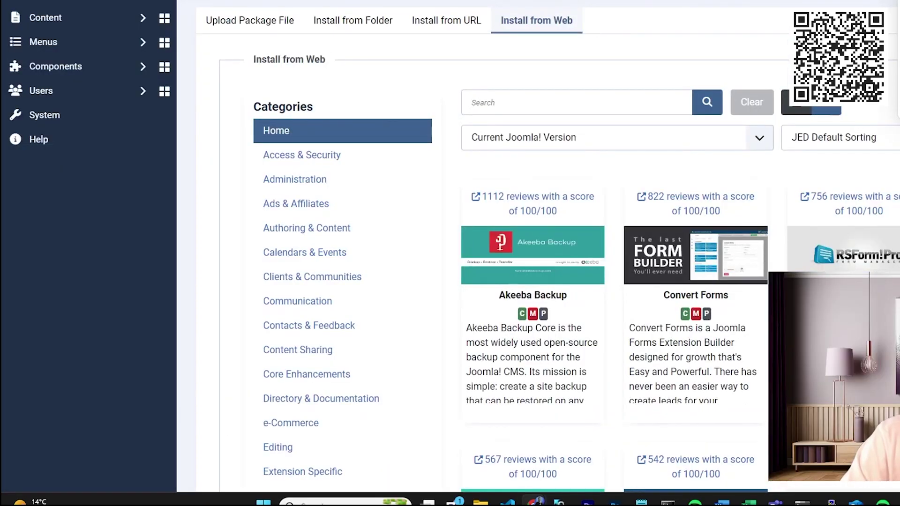
{"action": "left_click", "coordinate": [271, 24]}
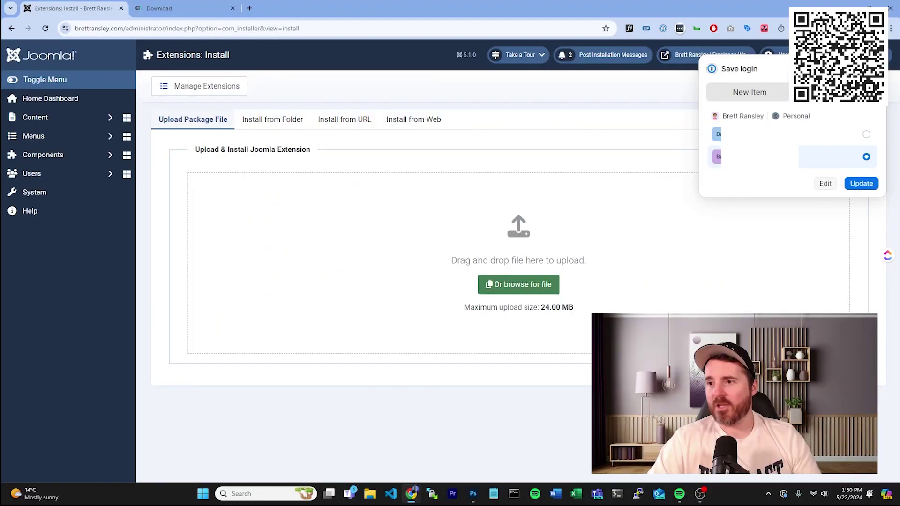
{"action": "left_click", "coordinate": [858, 28]}
{"action": "left_click_drag", "start_coordinate": [766, 71], "coordinate": [520, 283]}
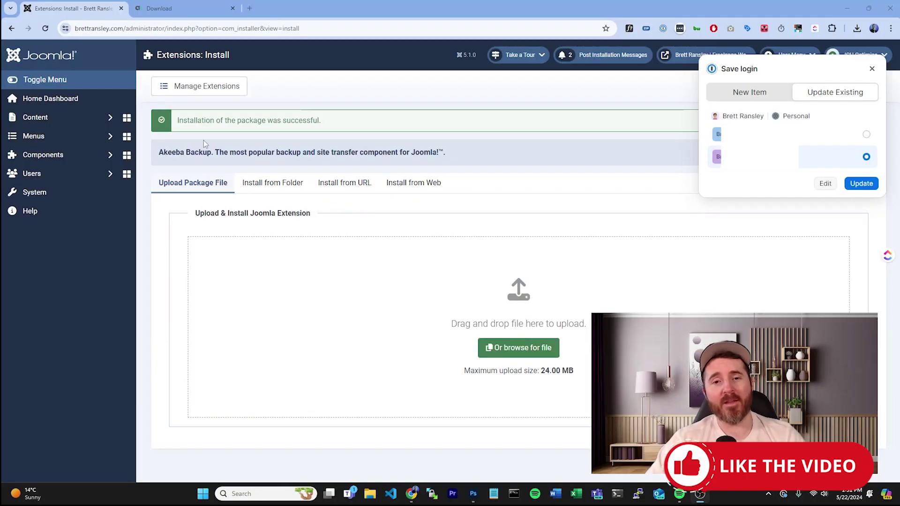
- Check Components, then list installed extensions by ID descending and select the Akeeba Backup 9.9.3 component
{"action": "left_click", "coordinate": [97, 157]}
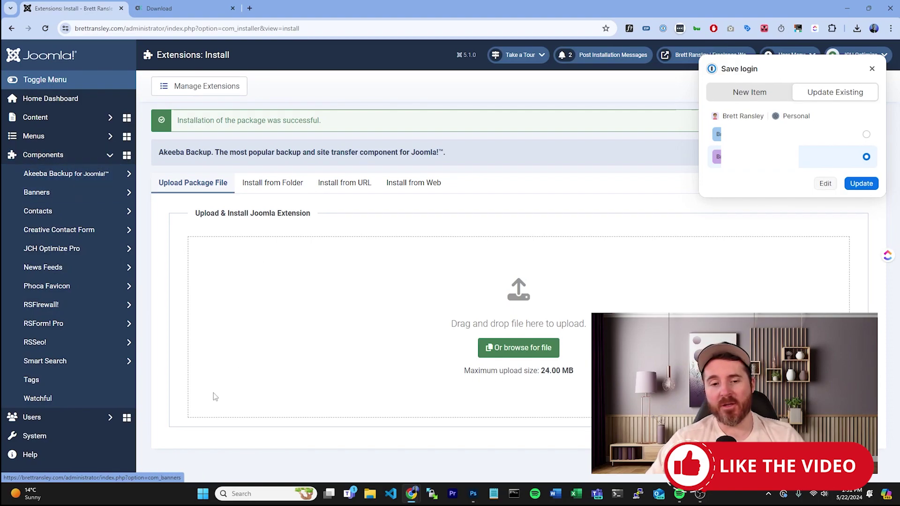
{"action": "left_click", "coordinate": [66, 436]}
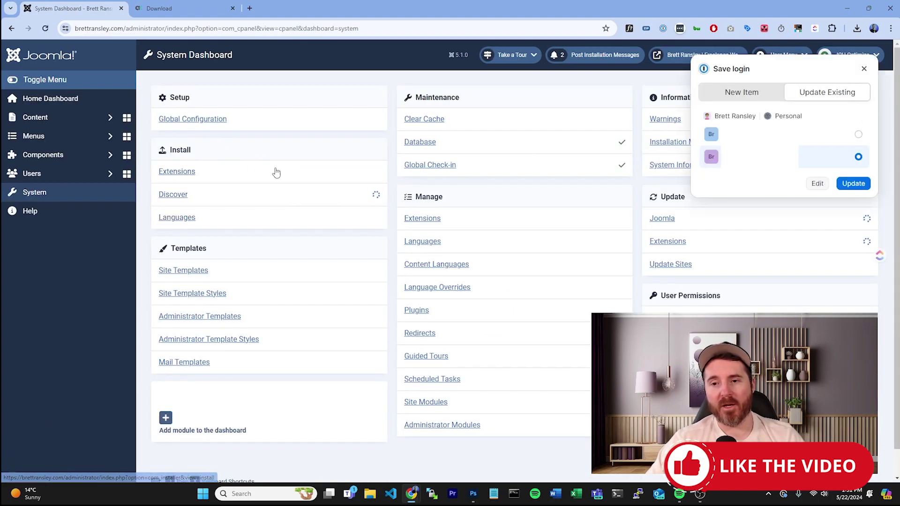
{"action": "left_click", "coordinate": [431, 222]}
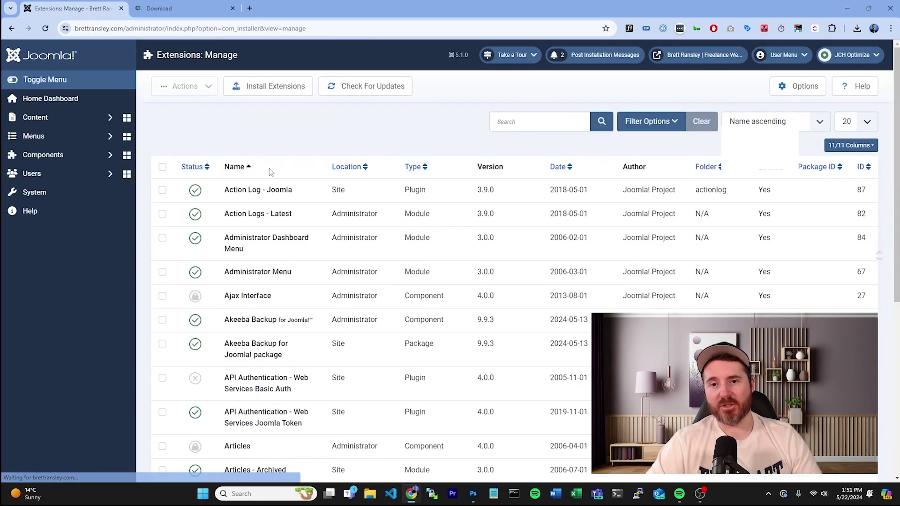
{"action": "left_click", "coordinate": [864, 169]}
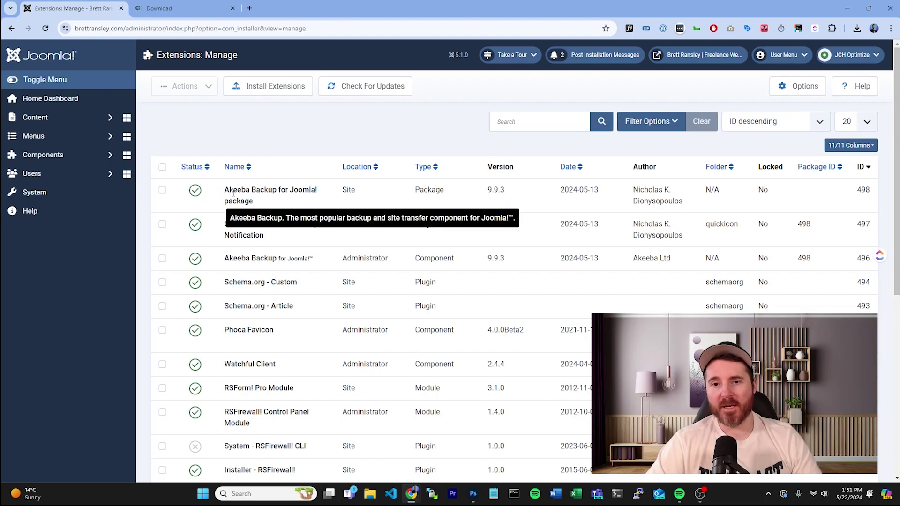
{"action": "left_click_drag", "start_coordinate": [205, 188], "coordinate": [334, 263]}
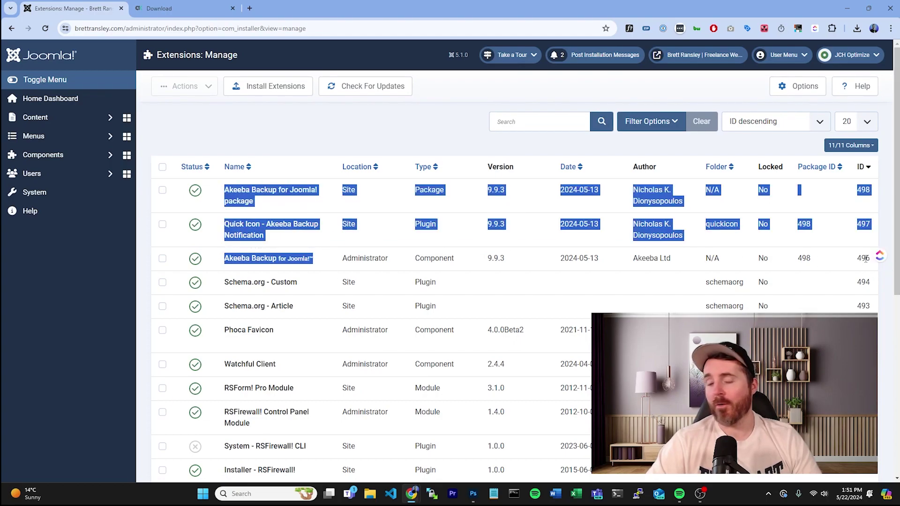
{"action": "left_click", "coordinate": [445, 260]}
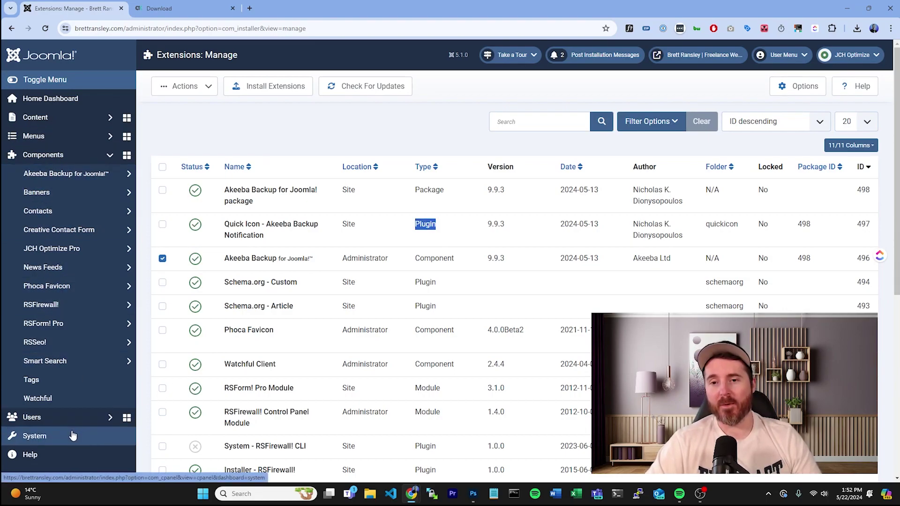
- Open System > Manage > Plugins sorted by ID descending, then expand Content in the sidebar
{"action": "left_click", "coordinate": [56, 435]}
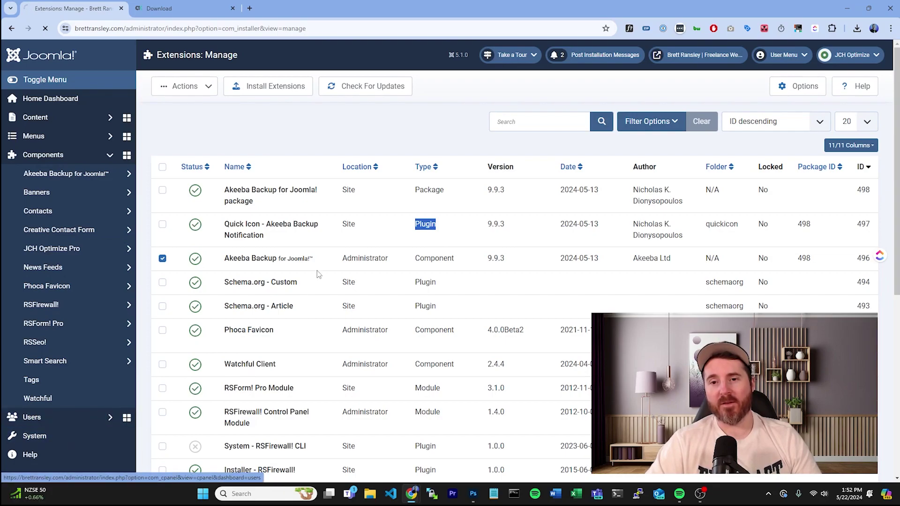
{"action": "left_click", "coordinate": [417, 309]}
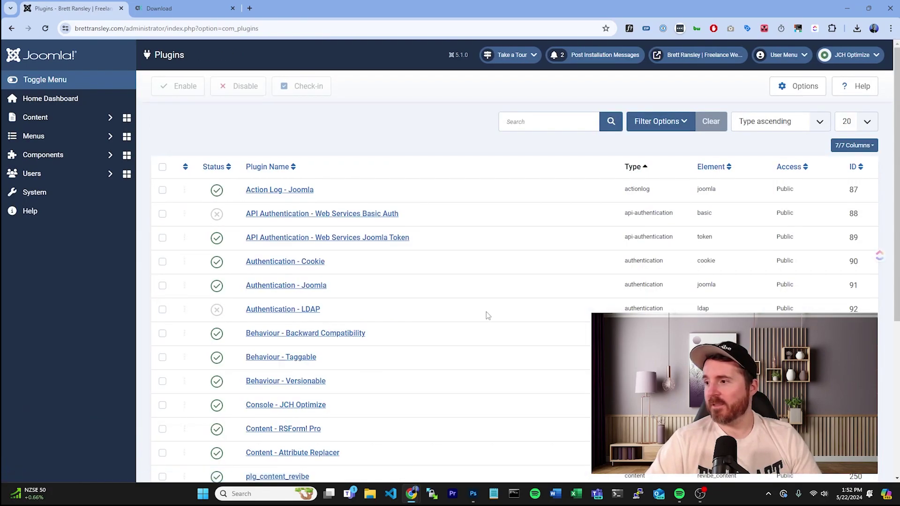
{"action": "left_click", "coordinate": [283, 190]}
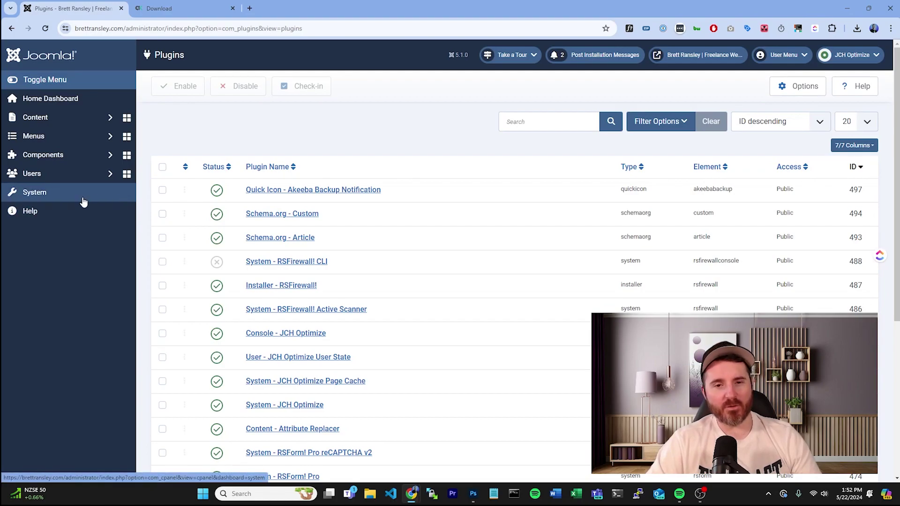
{"action": "left_click", "coordinate": [82, 118]}
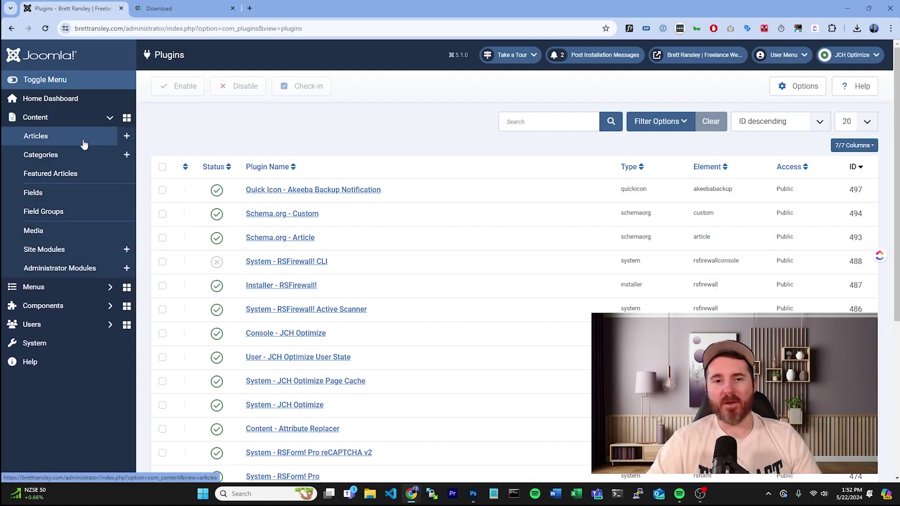
- Create a new site module from Content > Site Modules using the Articles - Archived type
{"action": "left_click", "coordinate": [61, 251]}
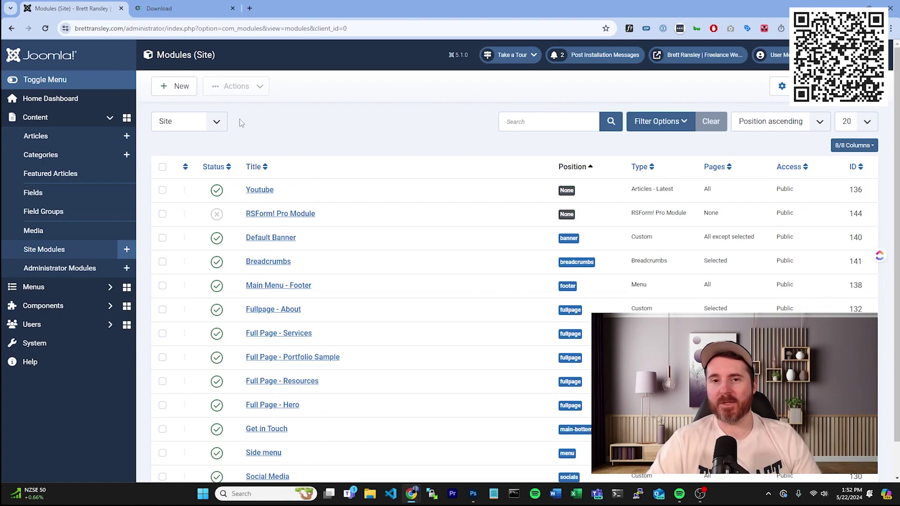
{"action": "left_click", "coordinate": [175, 87]}
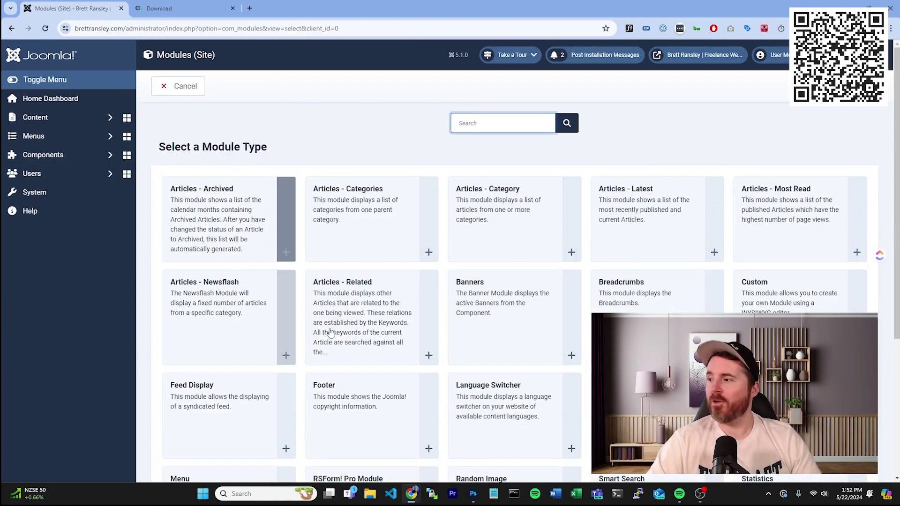
{"action": "scroll", "coordinate": [492, 281], "scroll_direction": "down", "scroll_amount": 4}
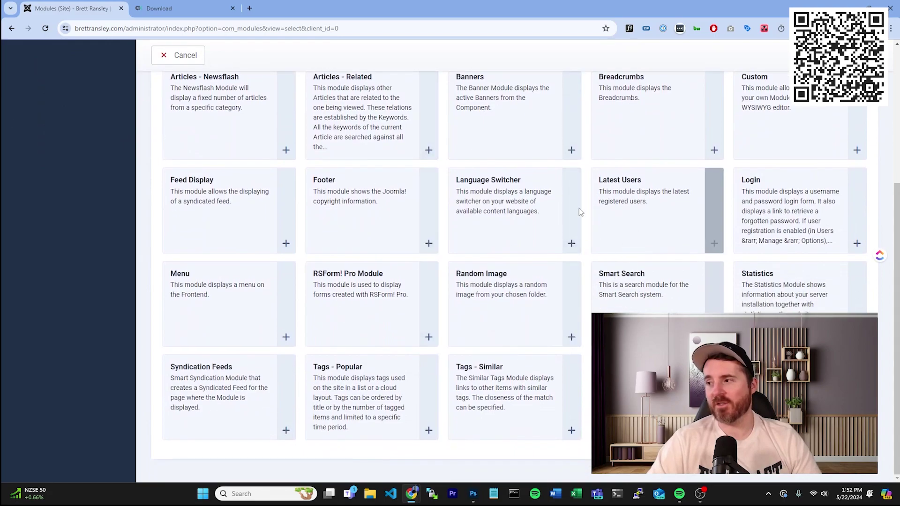
{"action": "scroll", "coordinate": [290, 329], "scroll_direction": "up", "scroll_amount": 4}
{"action": "left_click", "coordinate": [397, 386]}
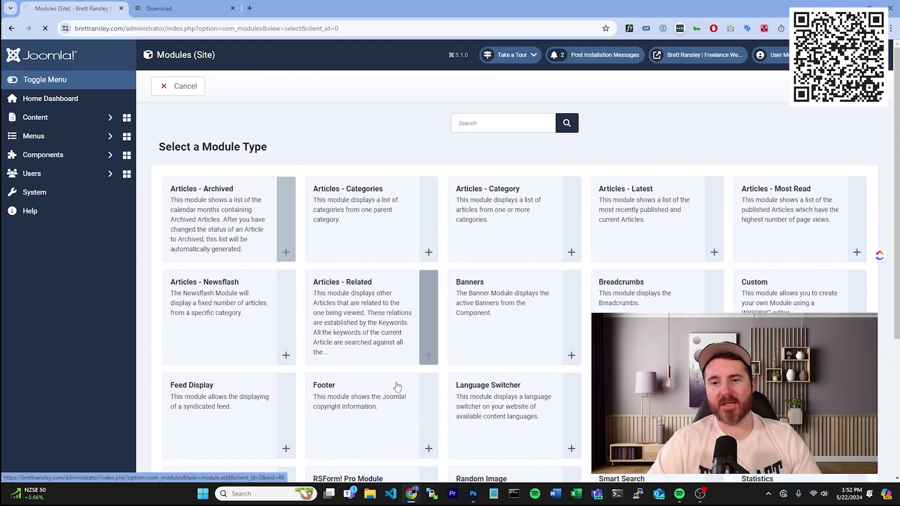